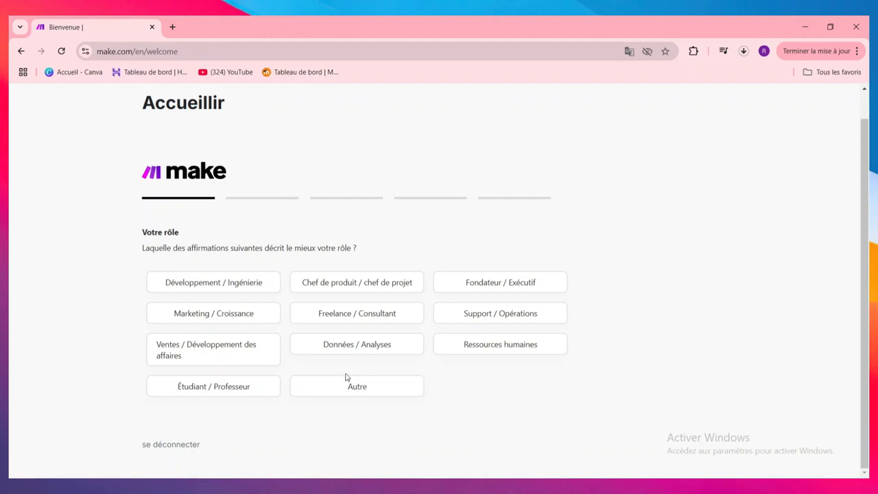
# Step: Answer the onboarding questions, choosing Étudiant / Professeur as the role and Social Media as the automation goal
pyautogui.click(245, 386)
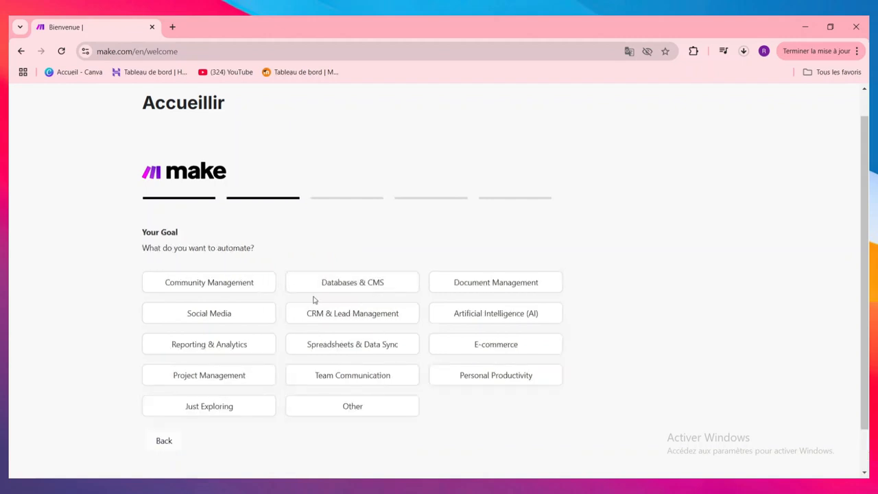
pyautogui.click(245, 313)
pyautogui.click(347, 322)
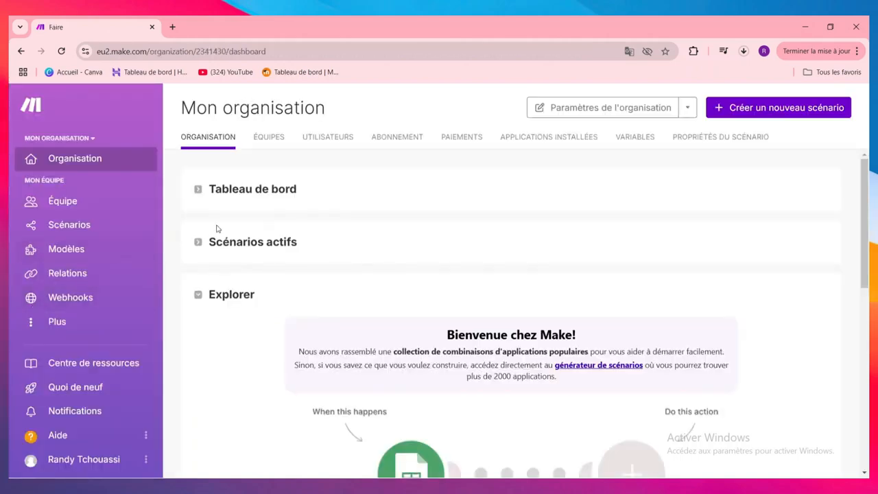
# Step: Expand the organisation's Tableau de bord to view plan usage, and look at the organisation's teams
pyautogui.click(302, 187)
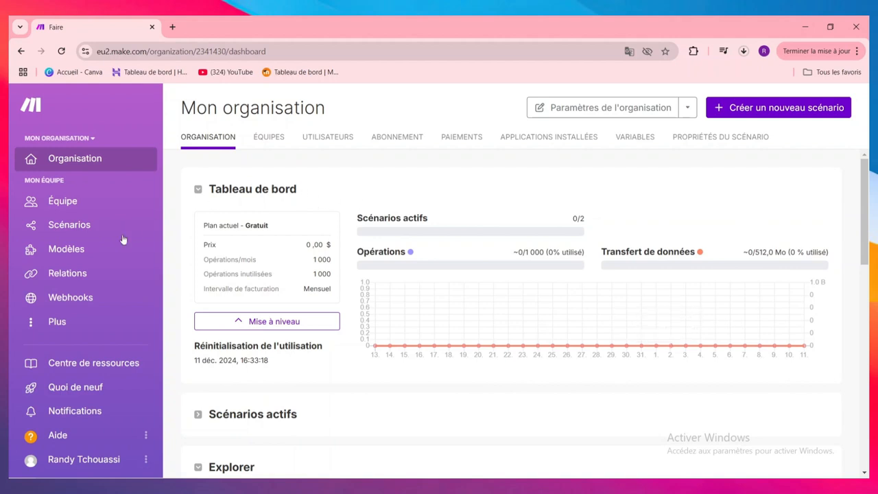
pyautogui.click(273, 144)
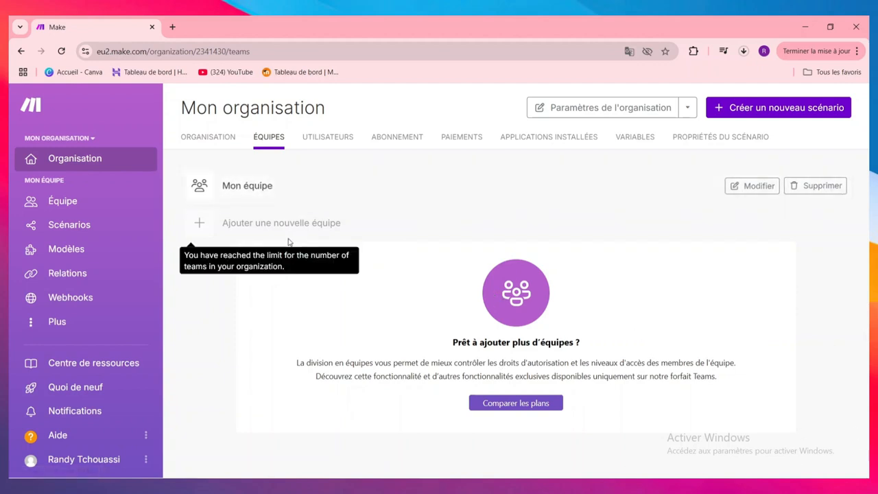
# Step: Start an invitation for a new organisation user and fill in their e-mail and full name
pyautogui.click(688, 108)
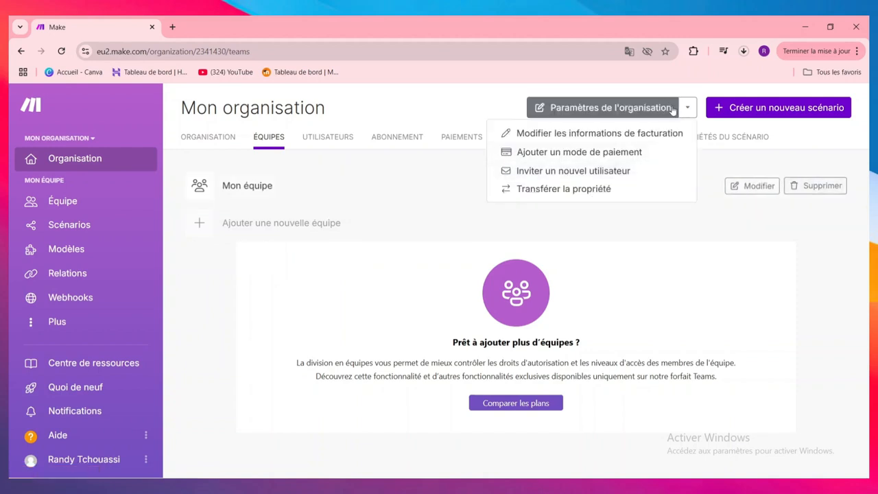
pyautogui.click(582, 171)
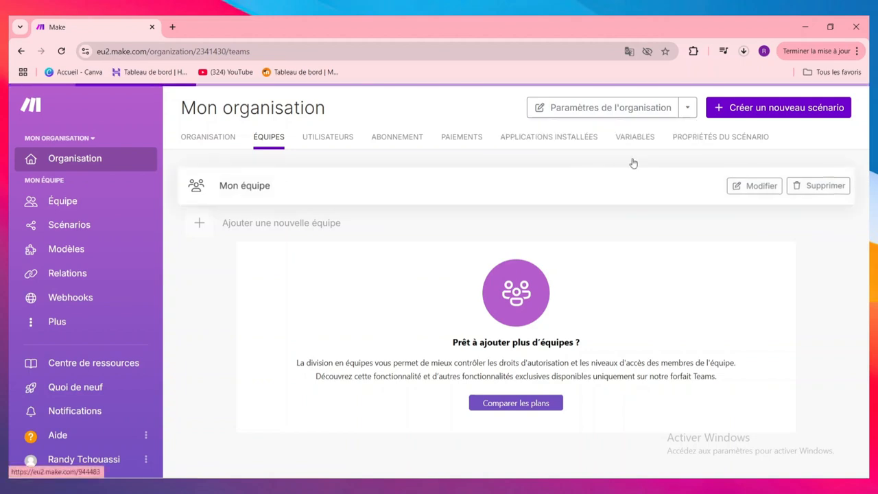
pyautogui.click(418, 168)
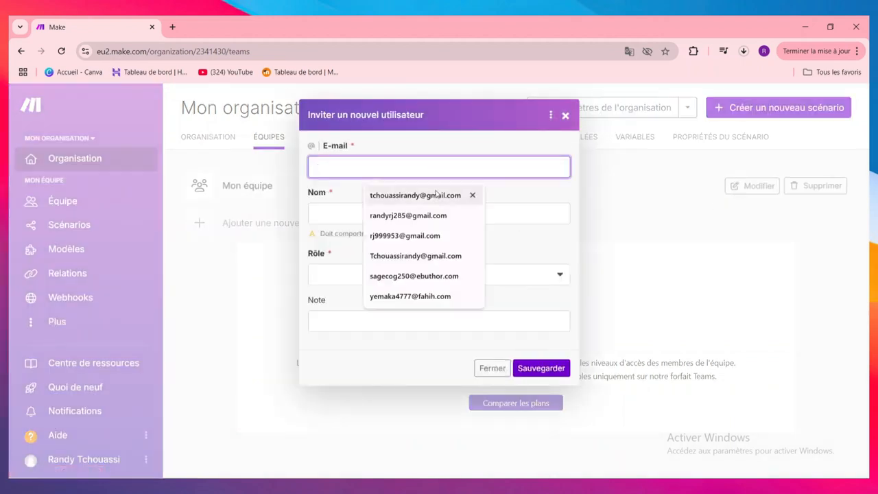
pyautogui.click(411, 195)
pyautogui.click(392, 214)
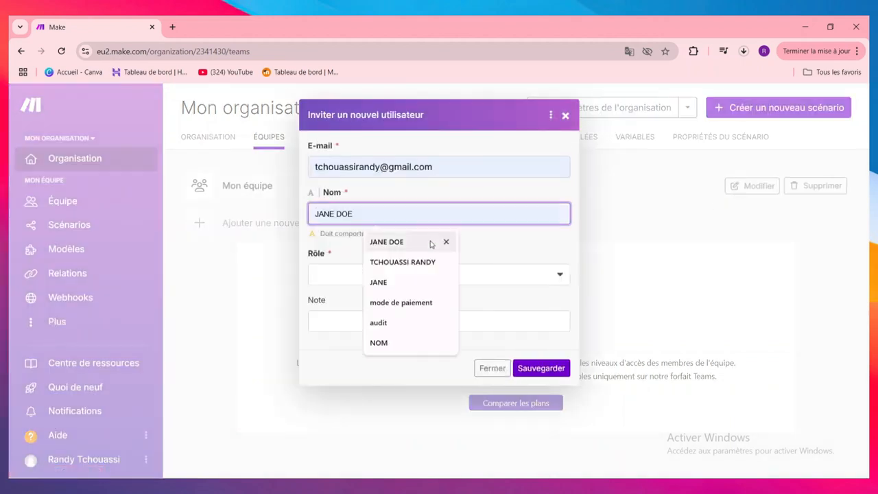
pyautogui.click(390, 240)
# Step: Give the invited user the Membre role and assign them to Mon équipe
pyautogui.click(379, 276)
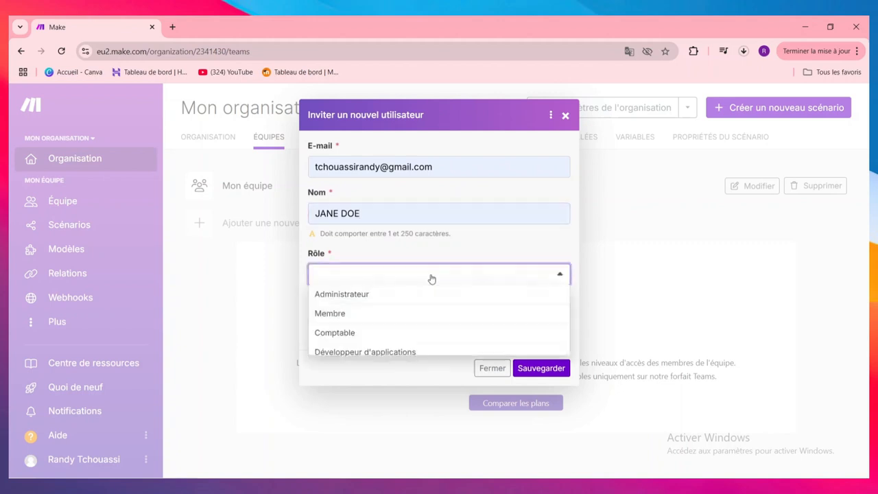
pyautogui.click(405, 315)
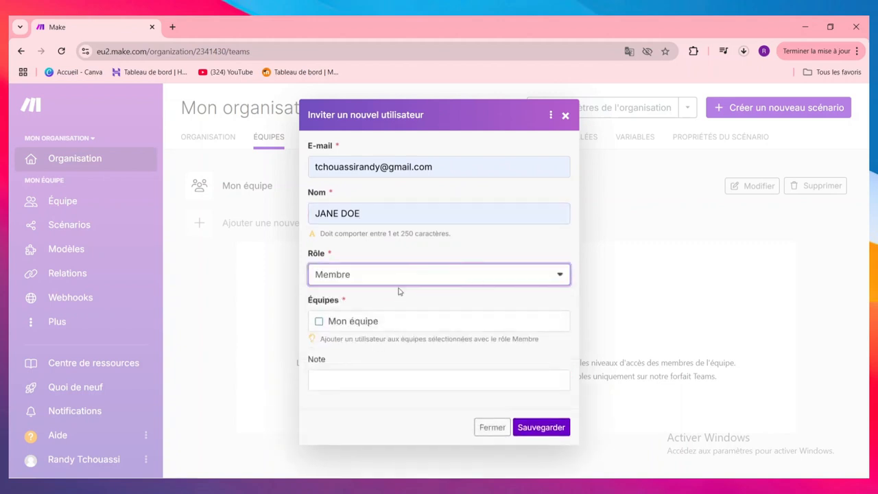
pyautogui.click(390, 326)
# Step: Add the note "tache quotidien" to the user invitation and save it
pyautogui.click(439, 383)
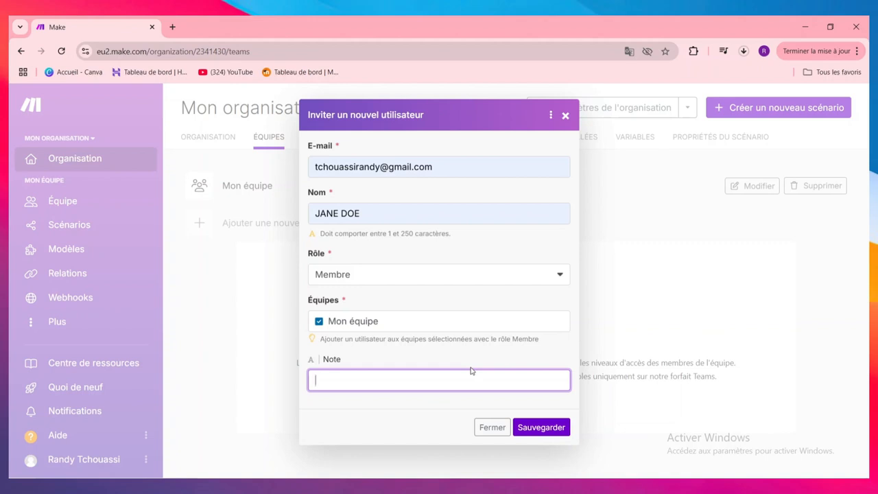
pyautogui.write('taxche')
pyautogui.press('BackSpace')
pyautogui.press('BackSpace')
pyautogui.write('che quotidien')
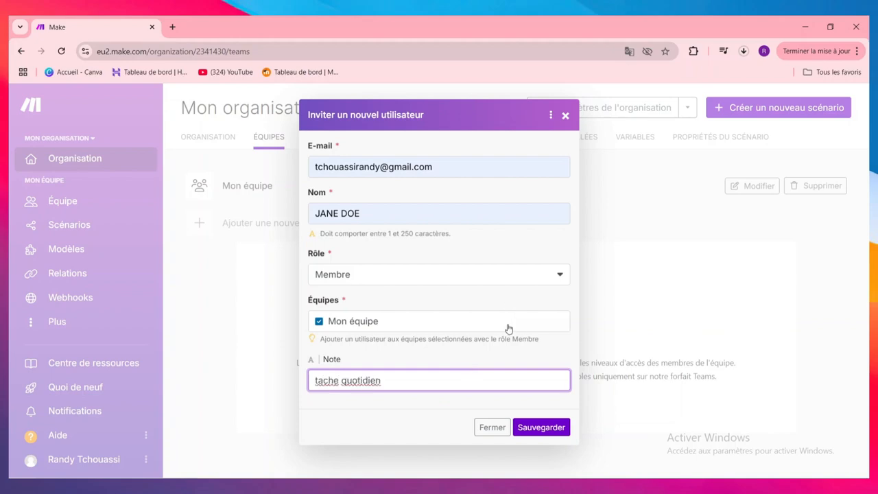
pyautogui.click(542, 427)
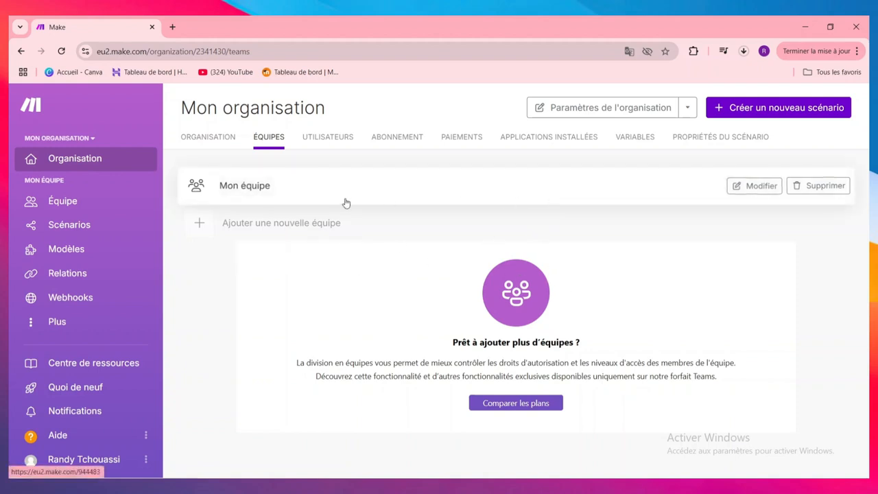
# Step: Look through the organisation's user list, subscription plans and payment history
pyautogui.click(343, 145)
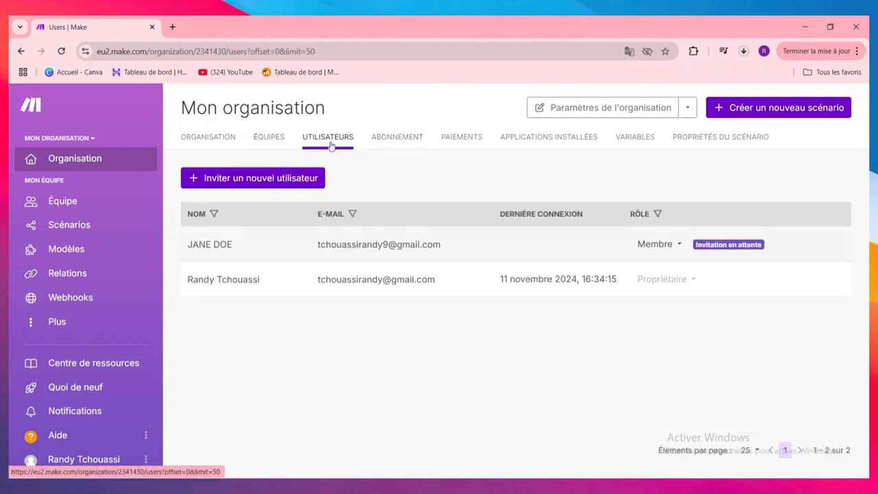
pyautogui.click(394, 145)
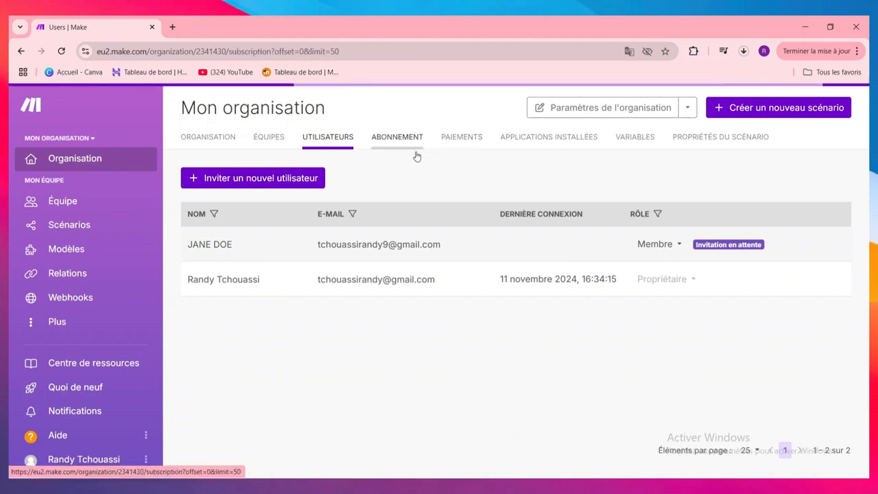
pyautogui.click(481, 139)
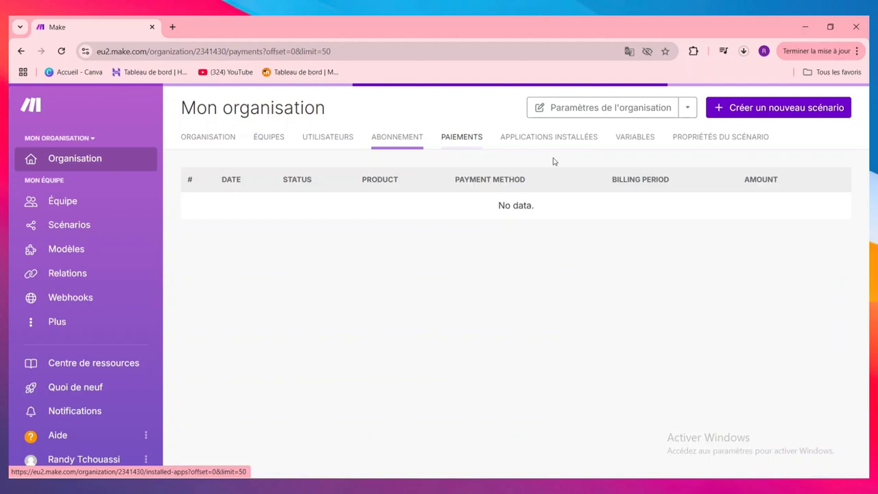
# Step: Examine the subscription plans and their feature comparison table, and check the organisation's installed applications
pyautogui.click(416, 141)
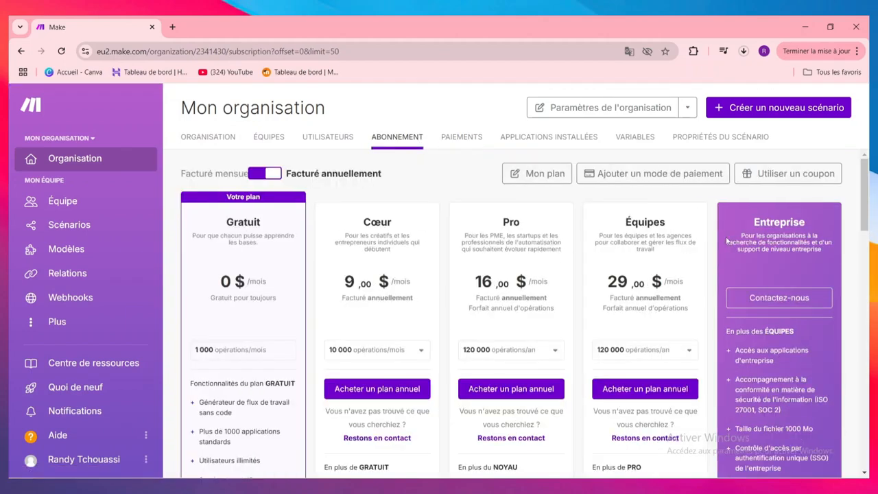
pyautogui.scroll(-3, 558, 288)
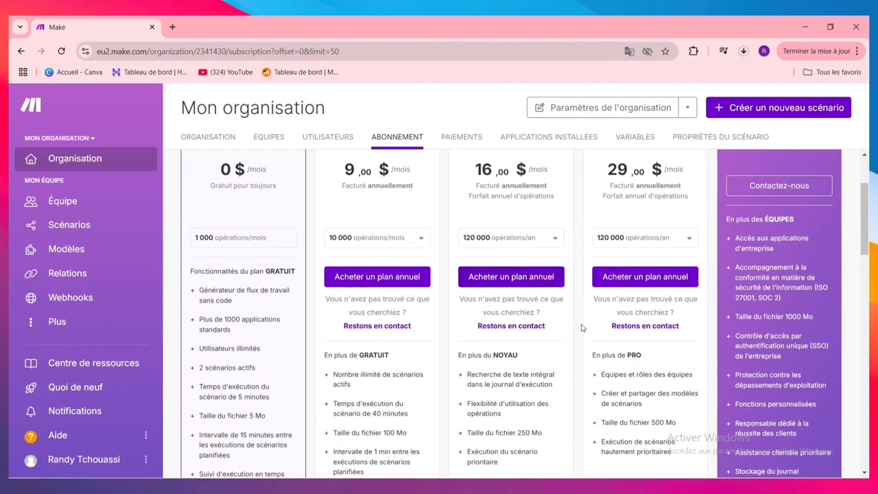
pyautogui.scroll(3, 602, 365)
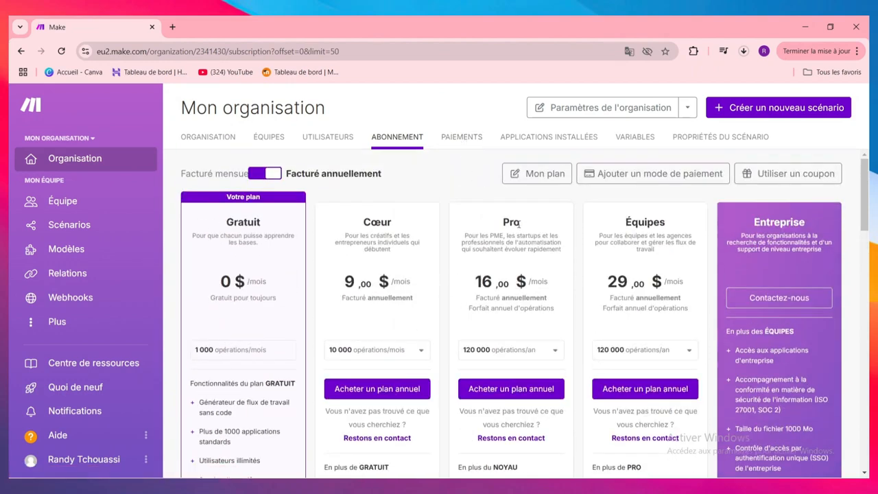
pyautogui.scroll(-6, 639, 337)
pyautogui.scroll(-4, 755, 351)
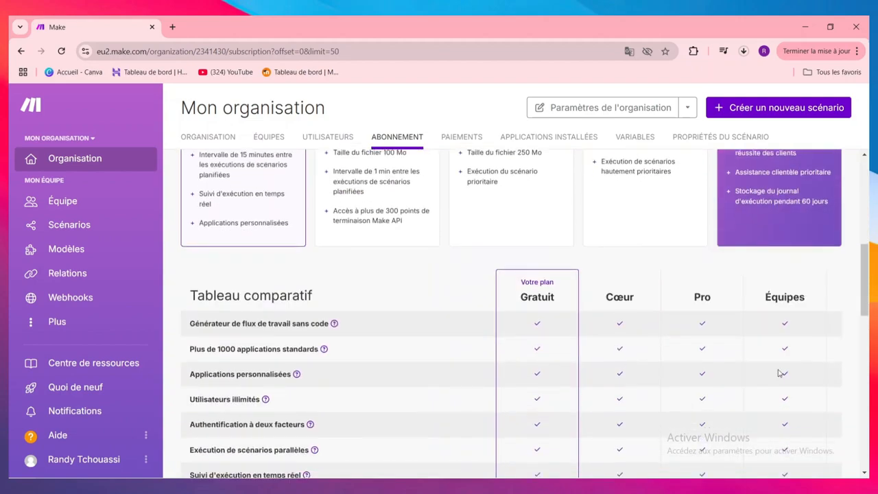
pyautogui.scroll(-5, 533, 322)
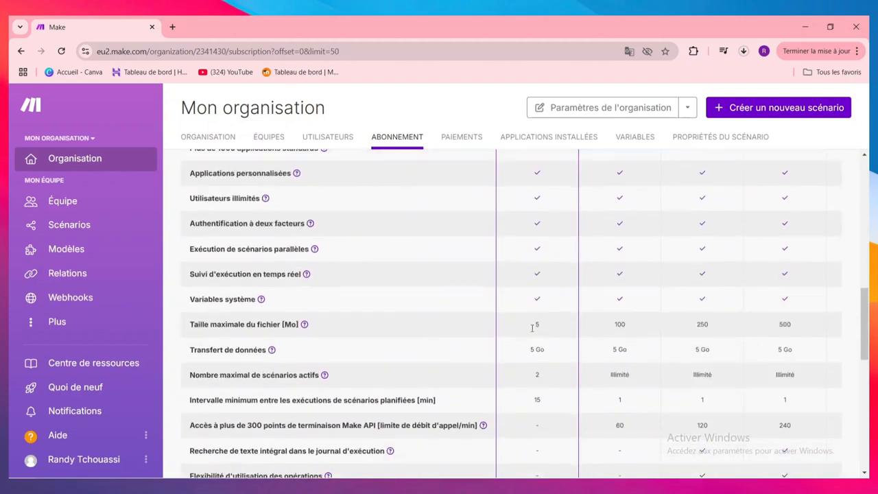
pyautogui.scroll(9, 539, 329)
pyautogui.scroll(-7, 544, 334)
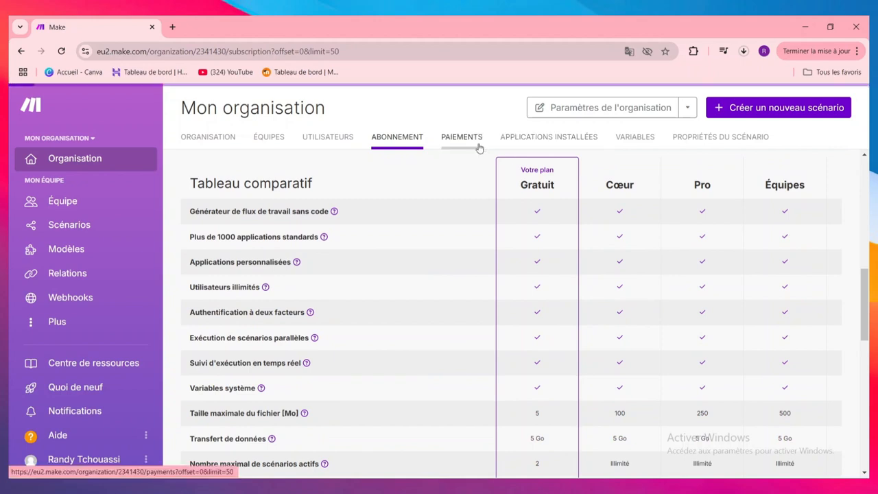
pyautogui.click(555, 140)
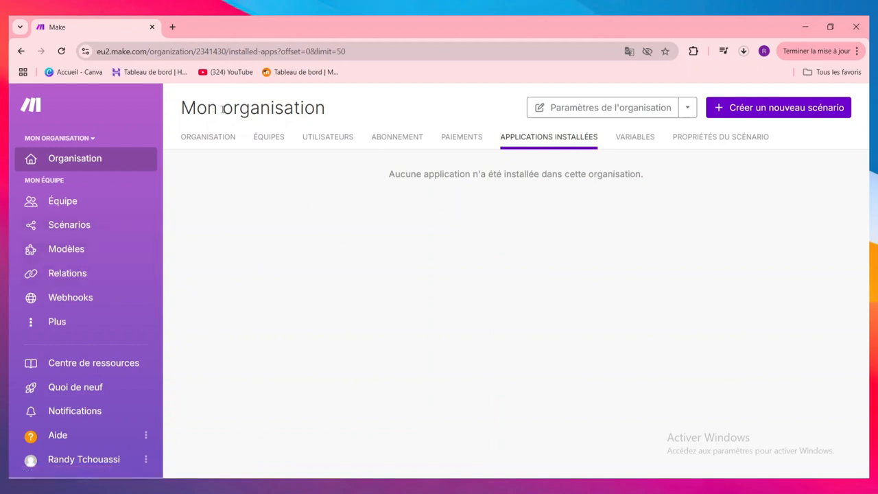
# Step: Create a new scenario from the template "Générer des complétions ChatGPT à partir de lignes Google Sheets"
pyautogui.click(107, 226)
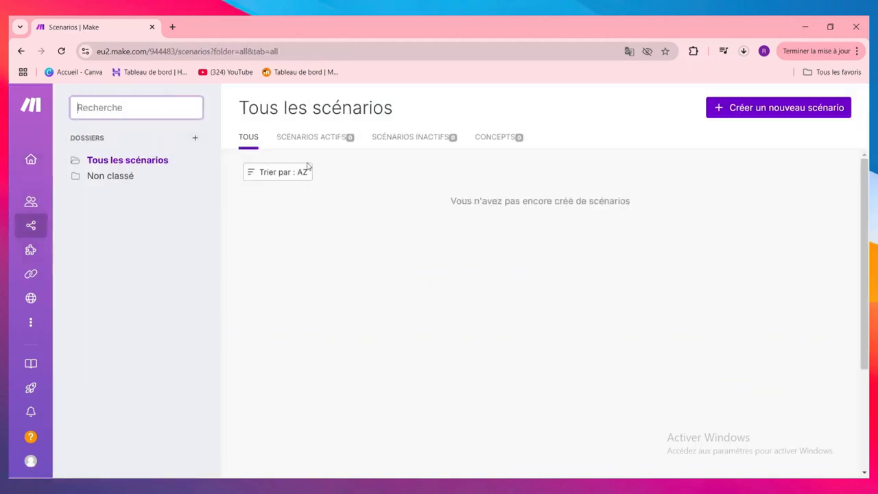
pyautogui.click(755, 118)
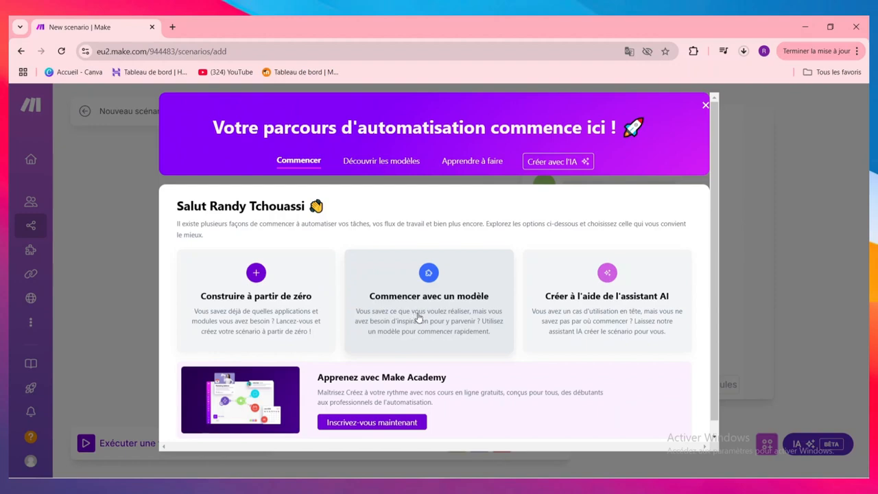
pyautogui.click(483, 301)
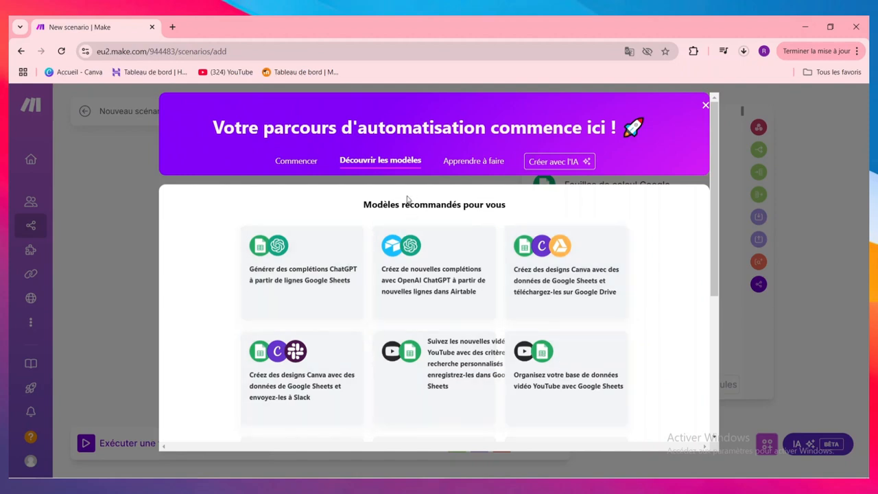
pyautogui.click(311, 290)
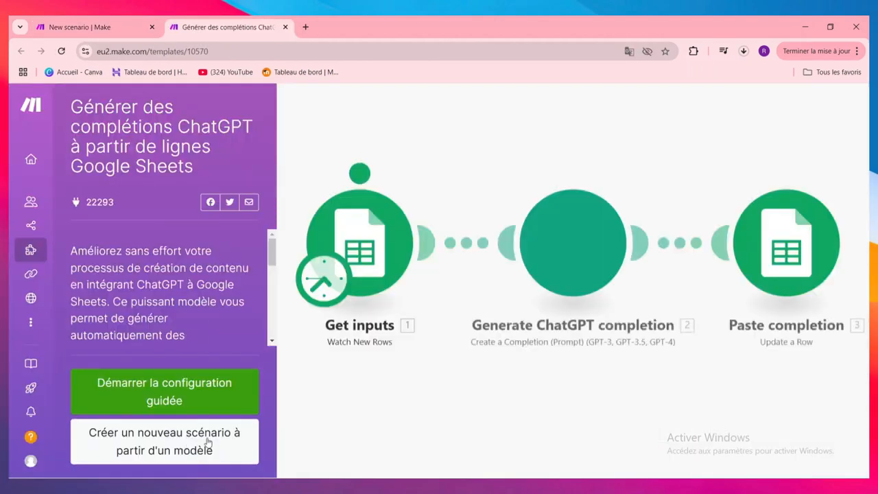
pyautogui.click(206, 444)
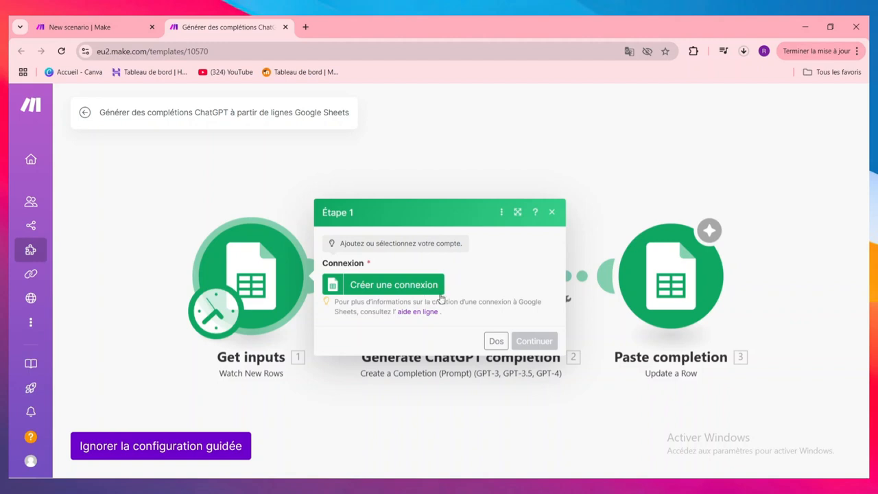
# Step: Create the Google Sheets connection "My Google connection" for Étape 1 by signing in with the user's Google account
pyautogui.click(404, 284)
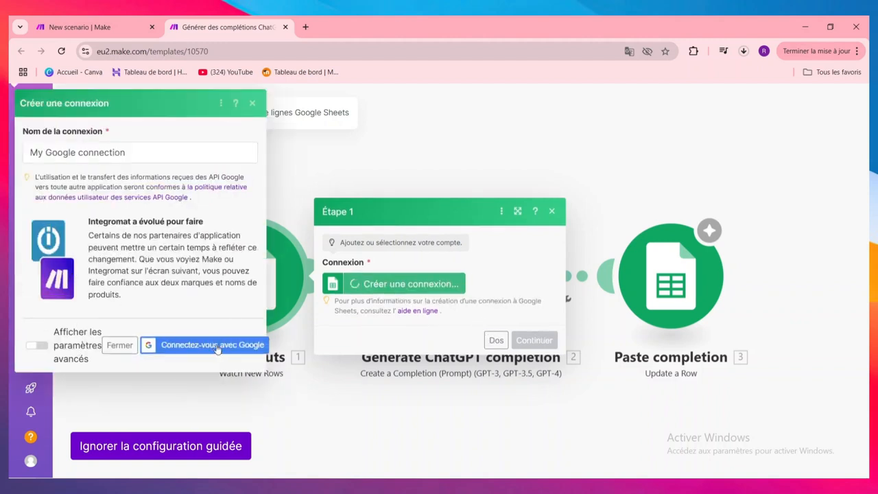
pyautogui.click(211, 345)
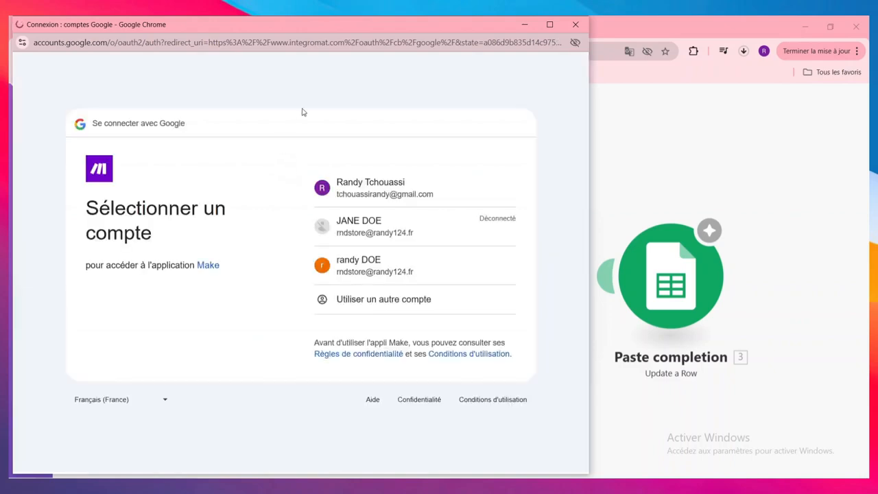
pyautogui.click(390, 181)
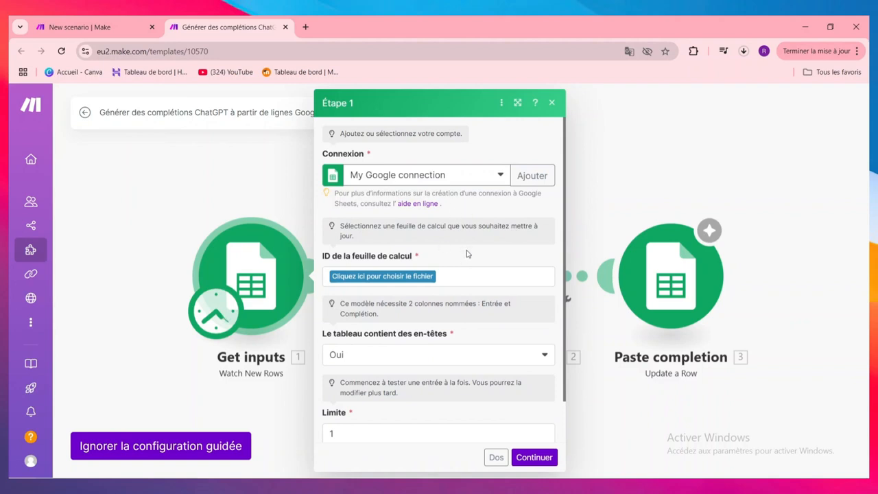
# Step: Choose BUDGET ANNUEELLE as the spreadsheet for Étape 1 of the template setup
pyautogui.scroll(-1, 473, 268)
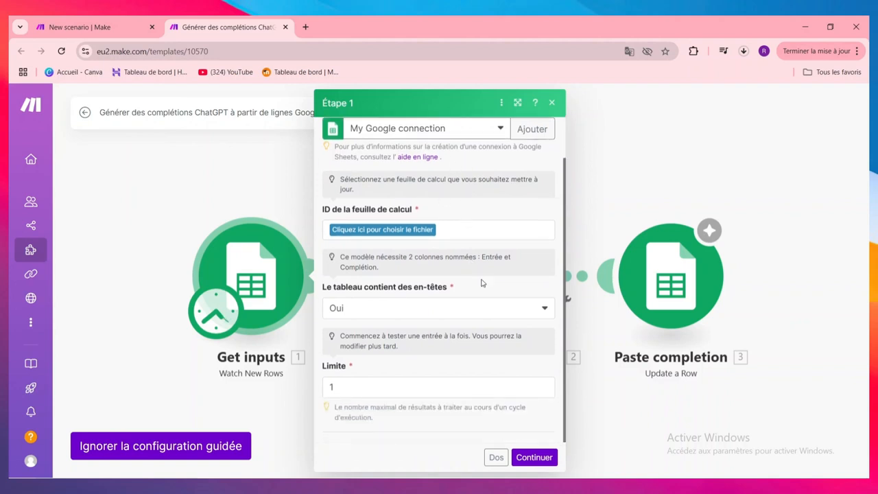
pyautogui.click(538, 458)
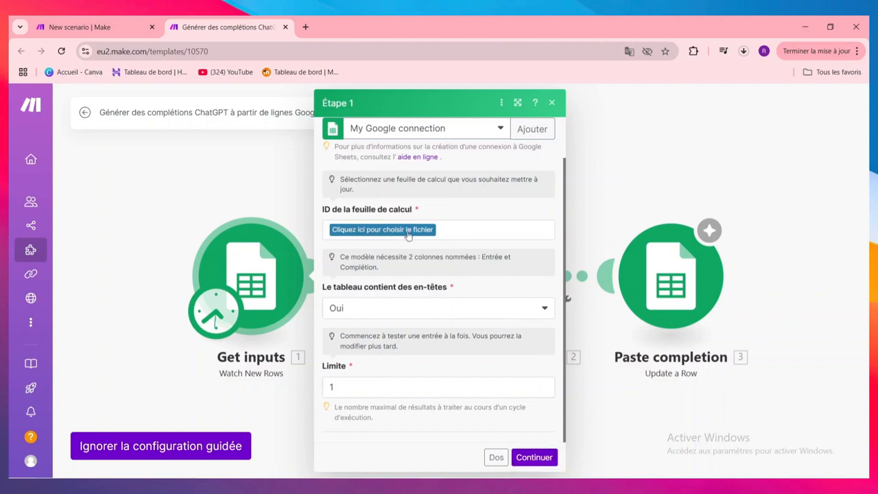
pyautogui.click(363, 232)
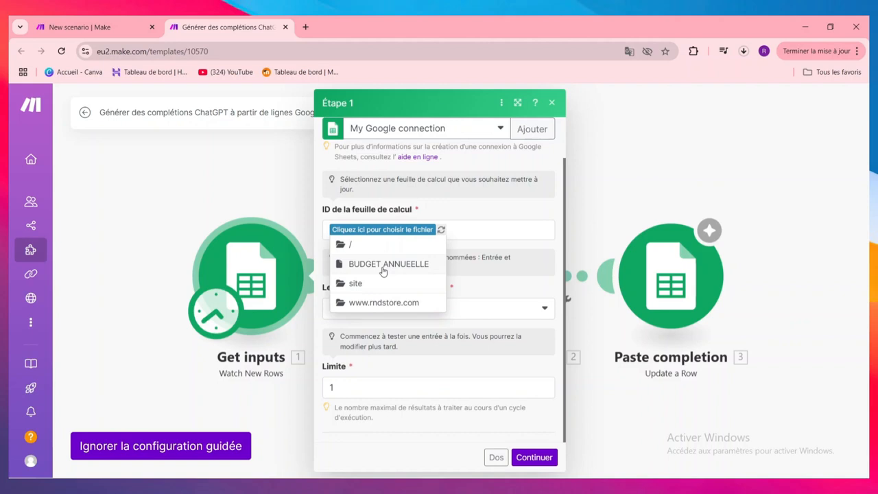
pyautogui.click(383, 271)
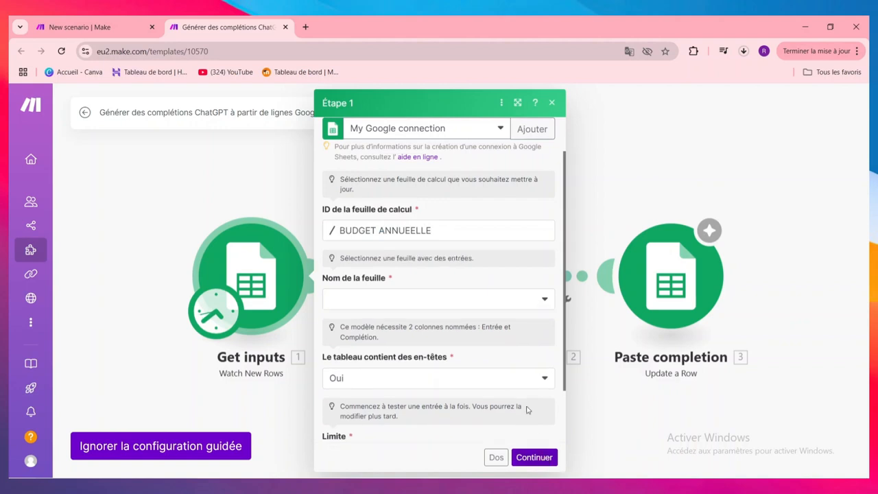
# Step: Choose the JANVIER sheet for Étape 1, continue the setup and accept the "Depuis l'ID spécifique" starting point
pyautogui.click(455, 300)
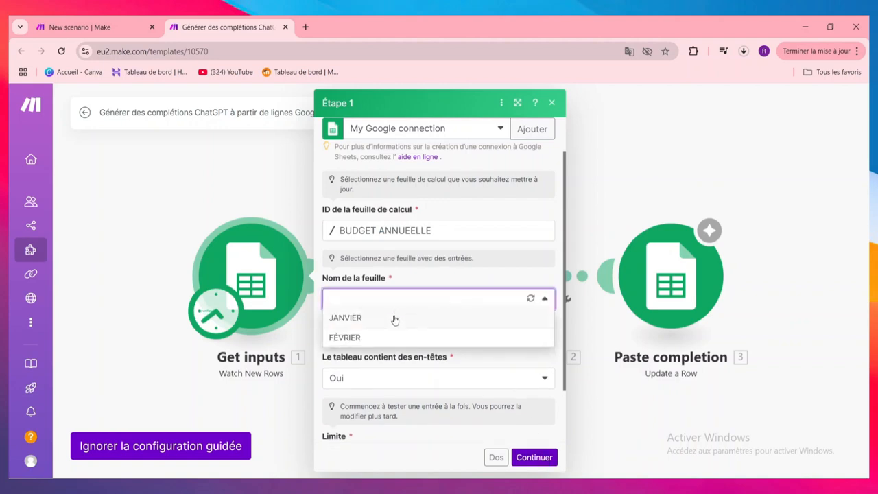
pyautogui.click(395, 318)
pyautogui.scroll(-2, 529, 358)
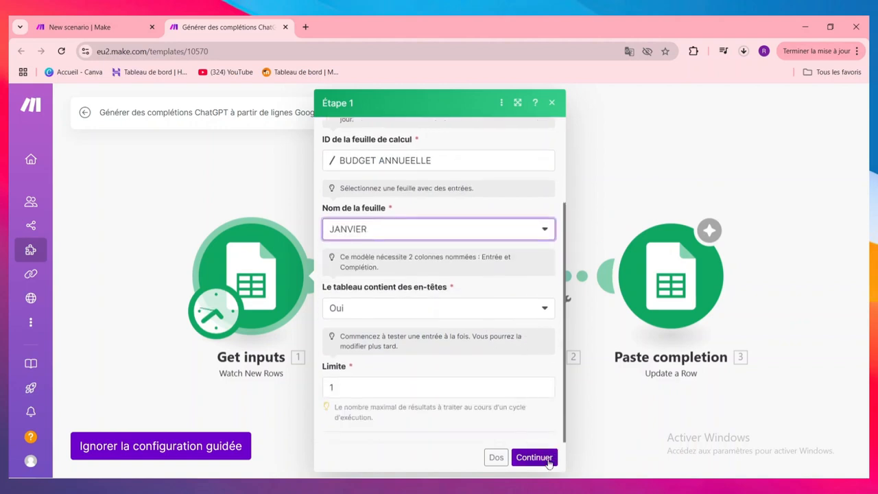
pyautogui.click(534, 457)
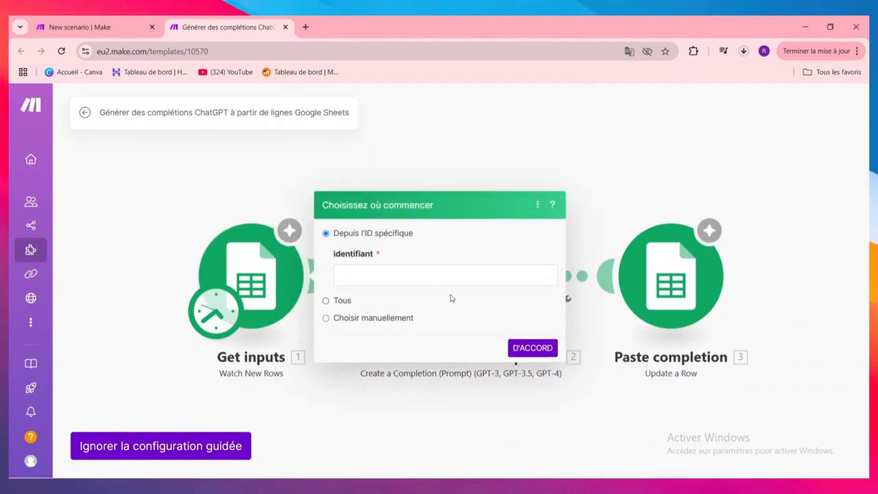
pyautogui.click(532, 348)
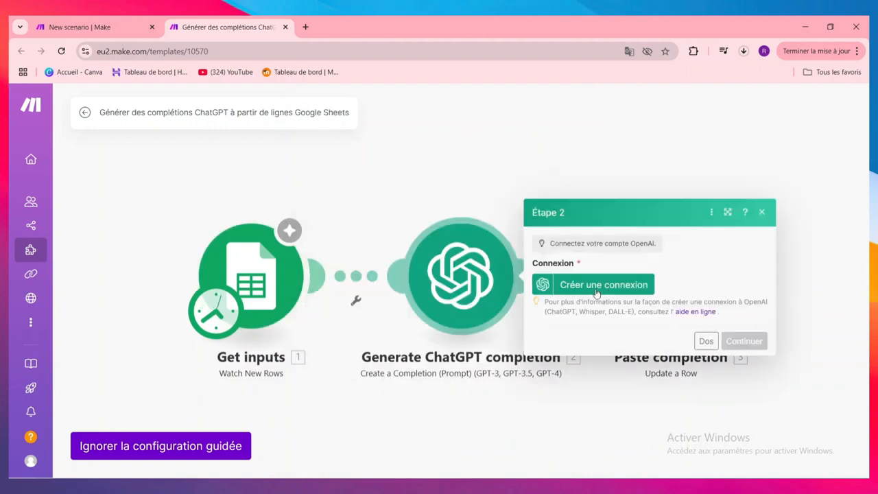
# Step: Start creating the OpenAI connection for Étape 2 and open the OpenAI account's API keys page
pyautogui.click(599, 292)
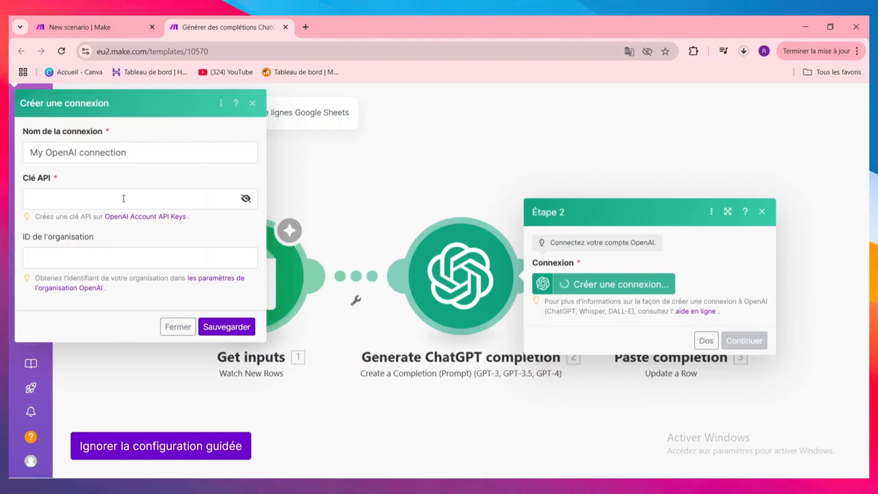
pyautogui.click(124, 199)
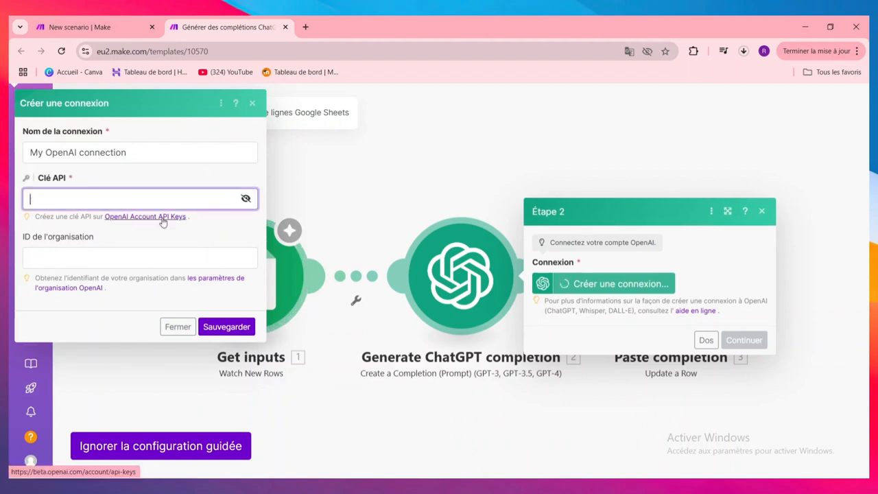
pyautogui.click(164, 218)
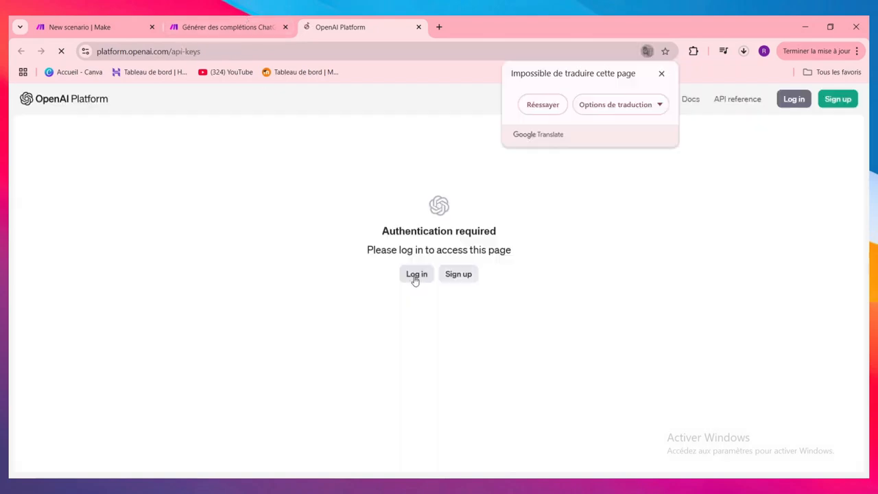
# Step: Log in to the OpenAI platform with the saved account e-mail and password to reach the API keys page
pyautogui.click(416, 278)
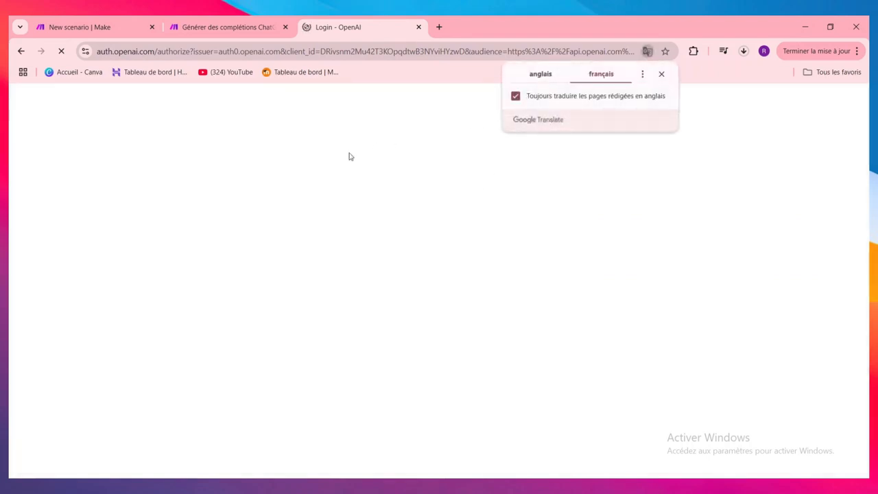
pyautogui.click(428, 279)
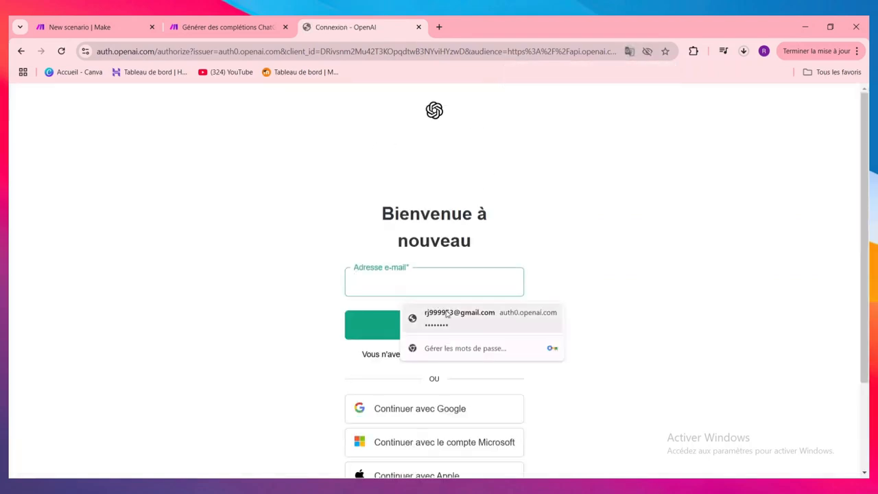
pyautogui.click(446, 314)
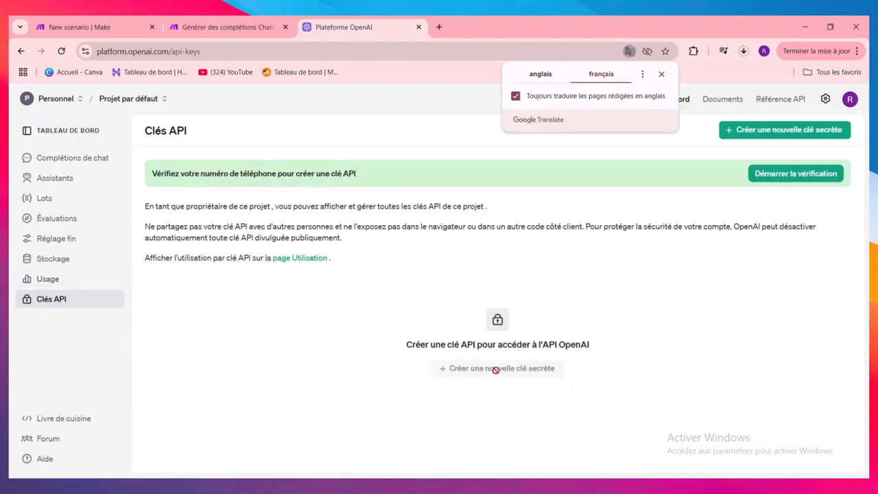
# Step: Return to the template setup in Make and close the Étape 3 configuration
pyautogui.click(227, 27)
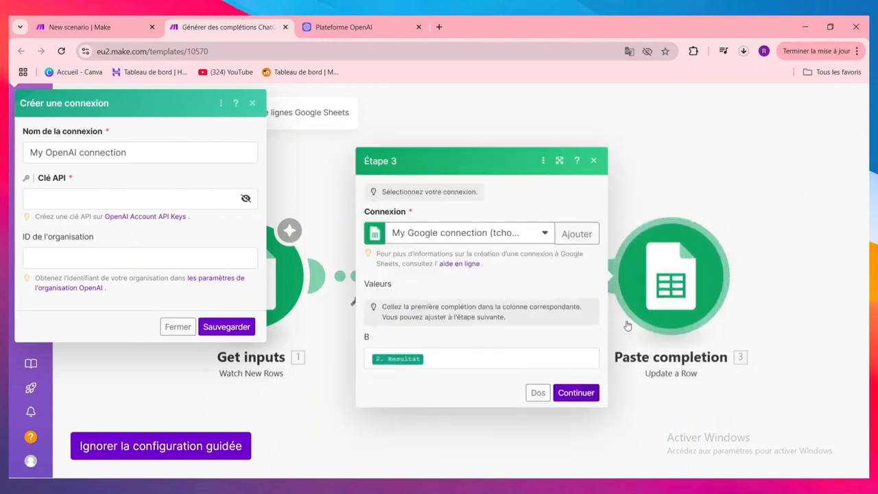
pyautogui.click(594, 160)
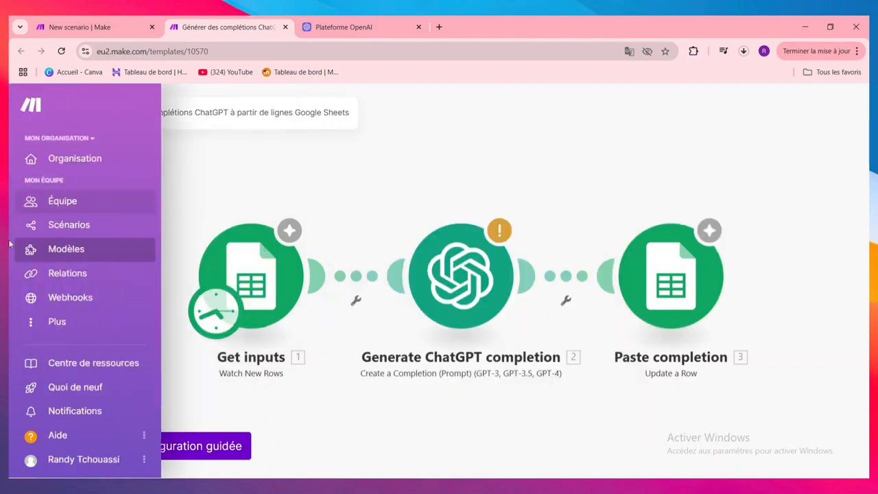
# Step: View the team's connections and webhooks, and list the additional team resources such as keys and data stores
pyautogui.click(74, 274)
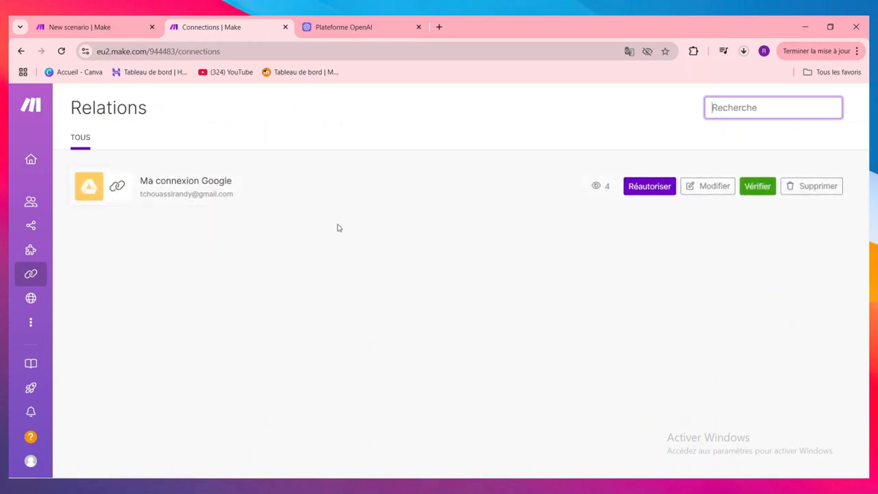
pyautogui.moveTo(75, 302)
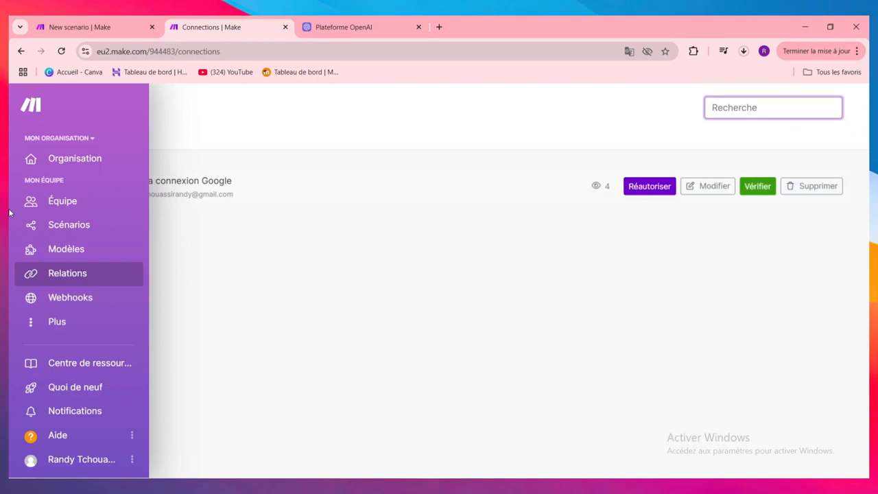
pyautogui.click(74, 299)
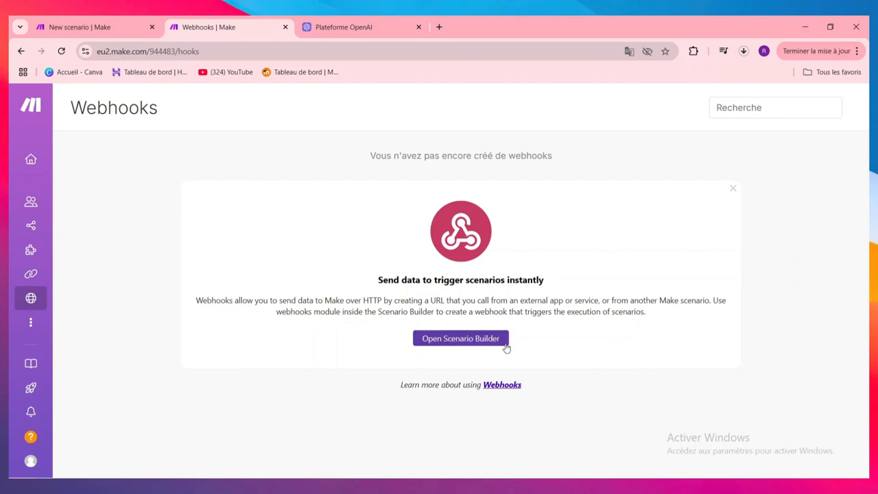
pyautogui.click(30, 322)
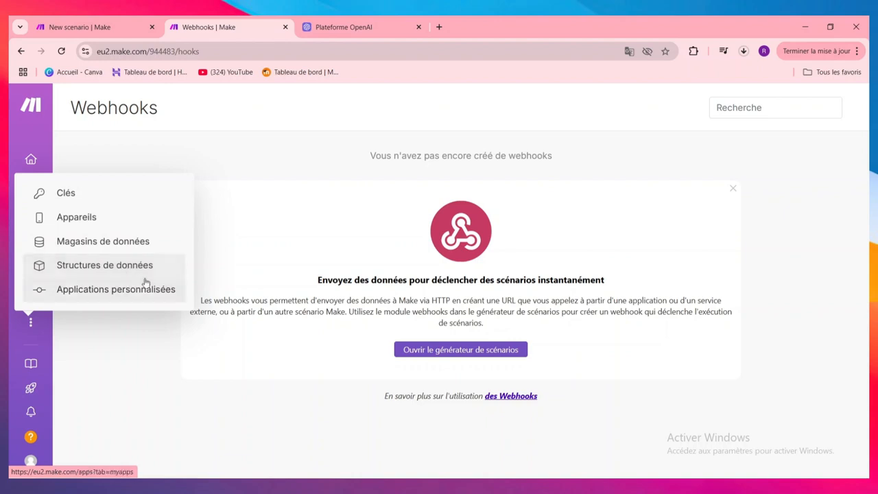
# Step: Browse the recommended use cases in the resource centre and check the account's notifications
pyautogui.moveTo(80, 374)
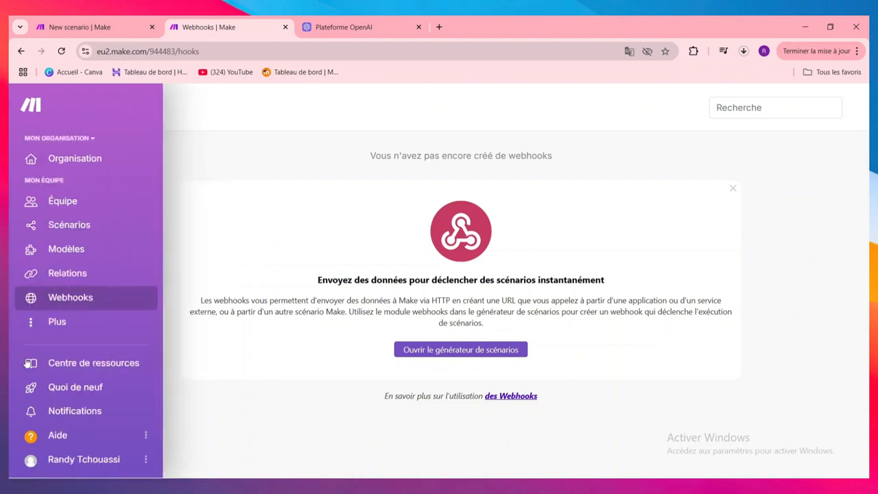
pyautogui.click(91, 368)
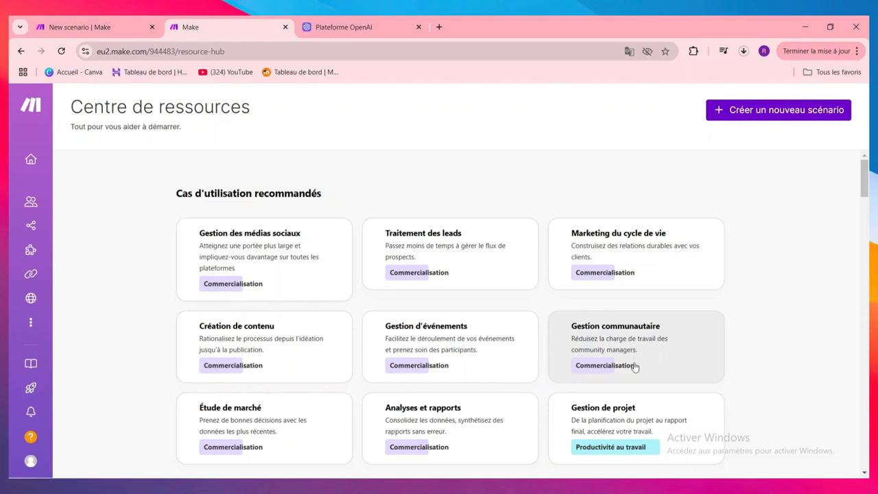
pyautogui.scroll(-3, 695, 322)
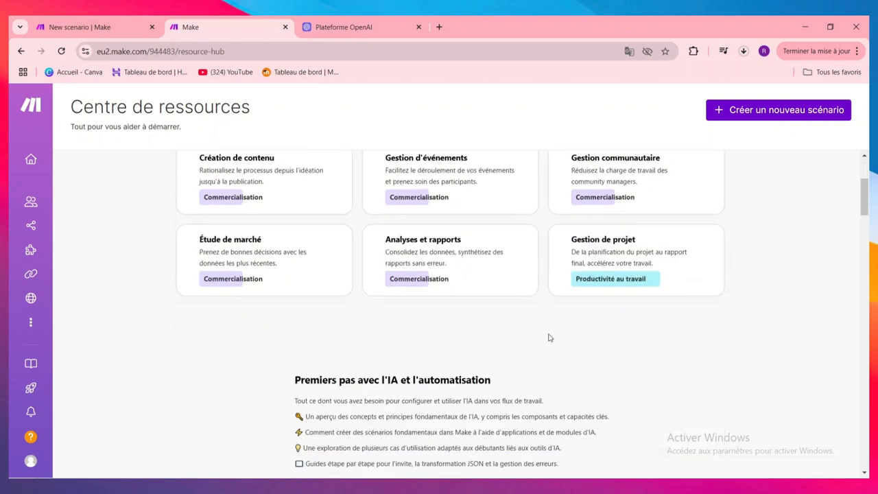
pyautogui.scroll(3, 606, 391)
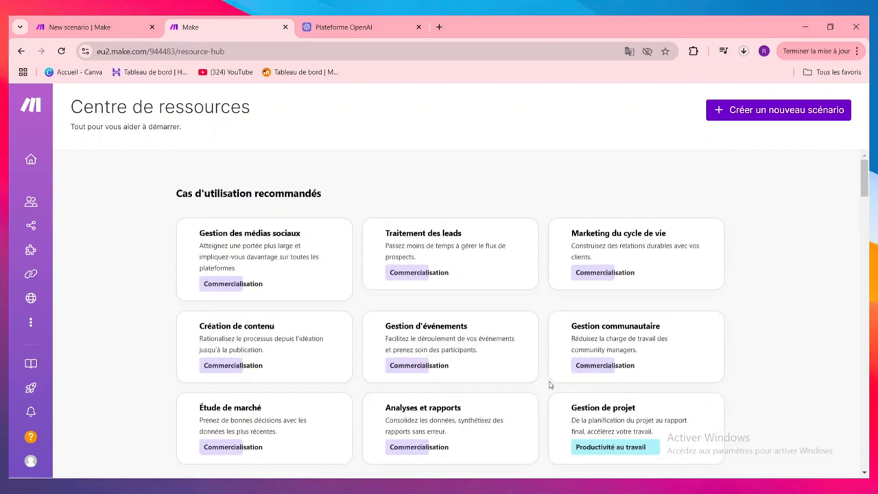
pyautogui.scroll(-3, 329, 279)
pyautogui.moveTo(45, 331)
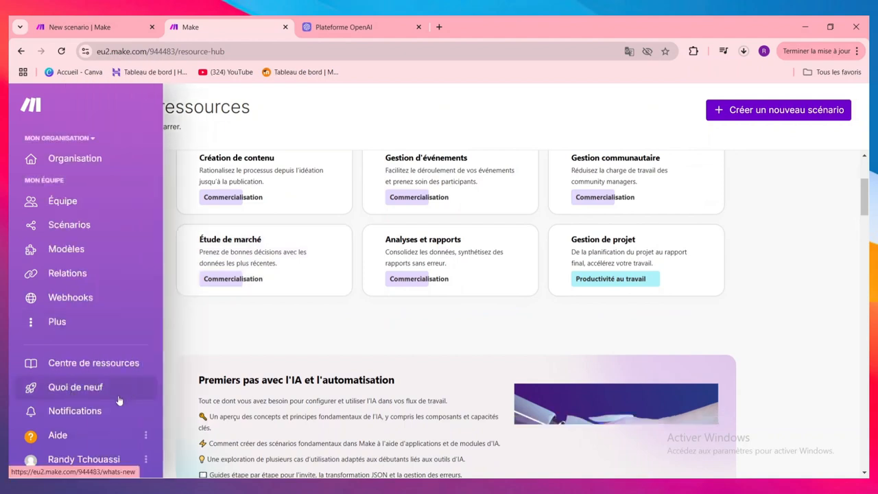
pyautogui.click(94, 414)
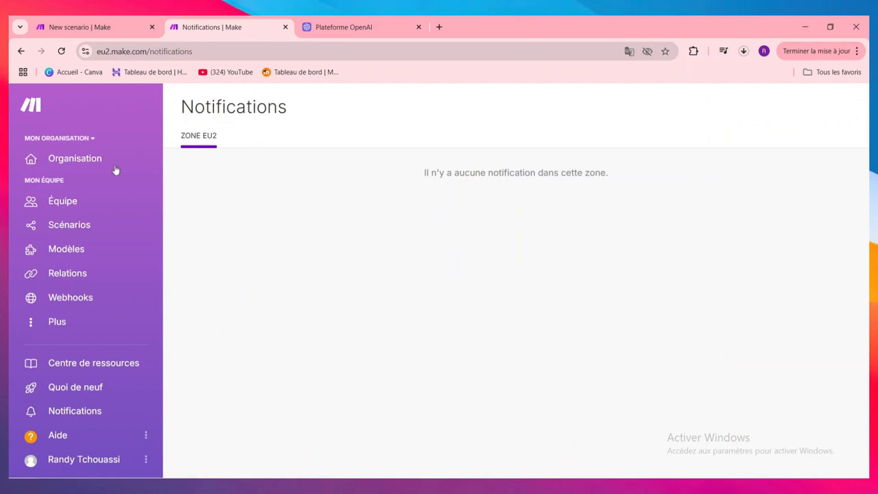
# Step: Open the affiliate programme page from the user account and examine its promotion ideas and sign-up form
pyautogui.click(82, 459)
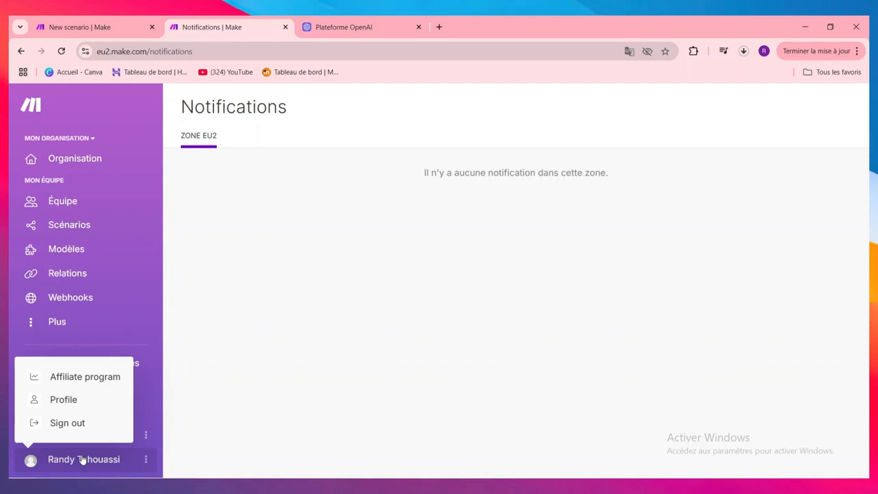
pyautogui.click(109, 377)
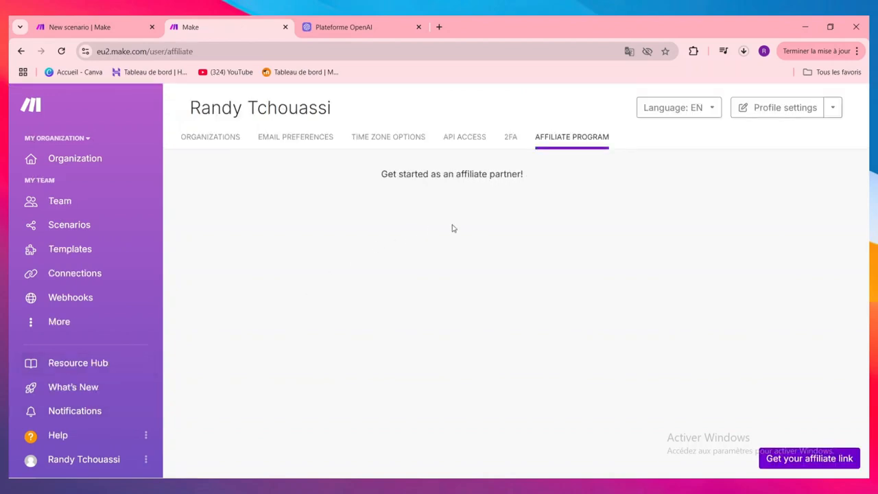
pyautogui.scroll(-4, 597, 309)
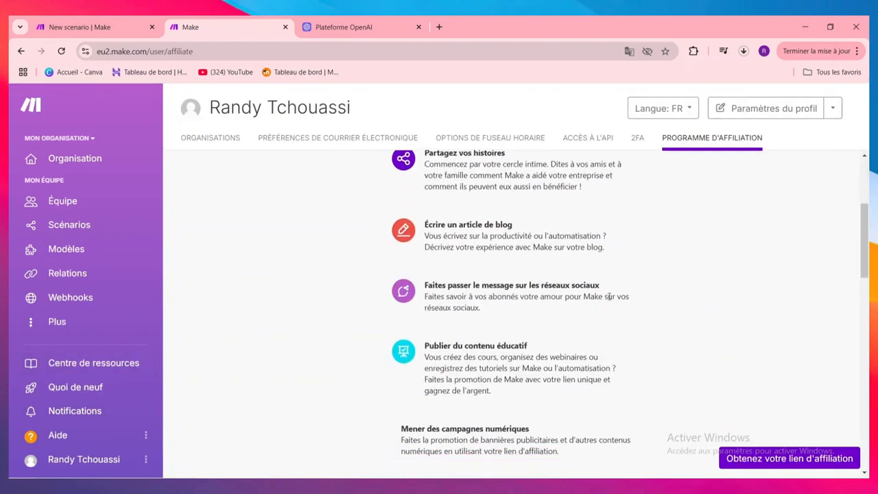
pyautogui.scroll(-3, 610, 296)
pyautogui.scroll(5, 483, 297)
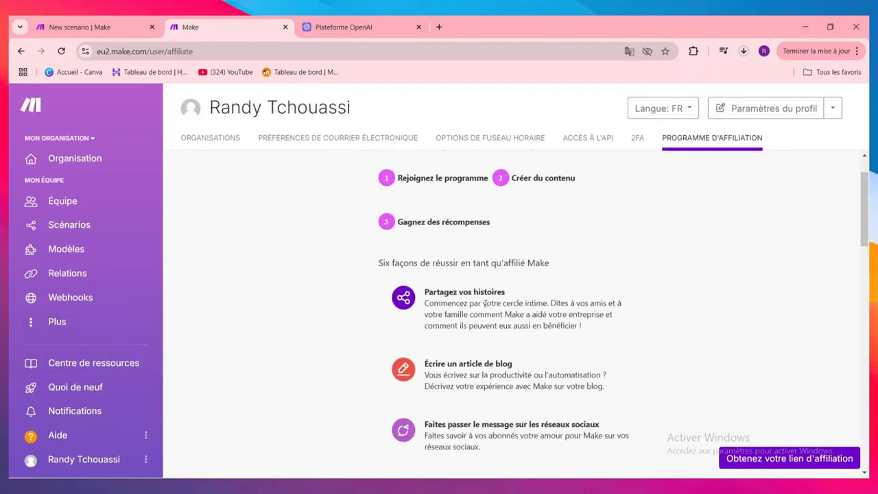
pyautogui.scroll(-2, 483, 296)
pyautogui.scroll(-8, 484, 297)
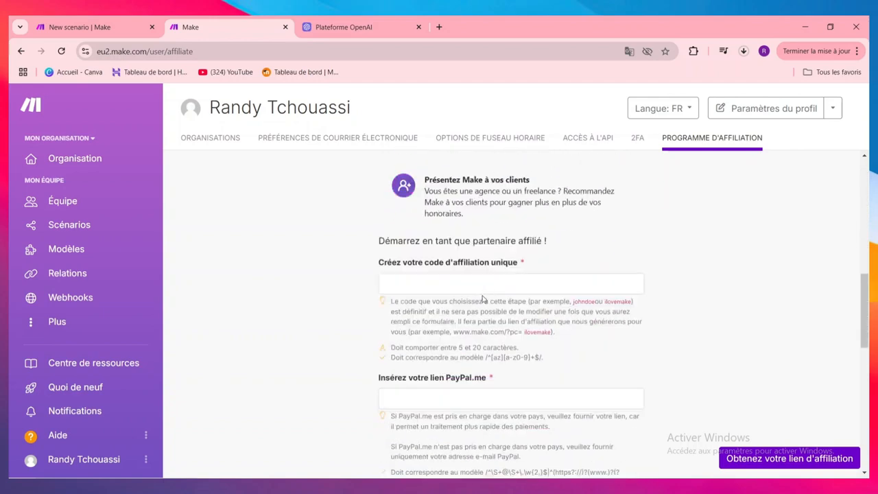
pyautogui.scroll(-4, 481, 316)
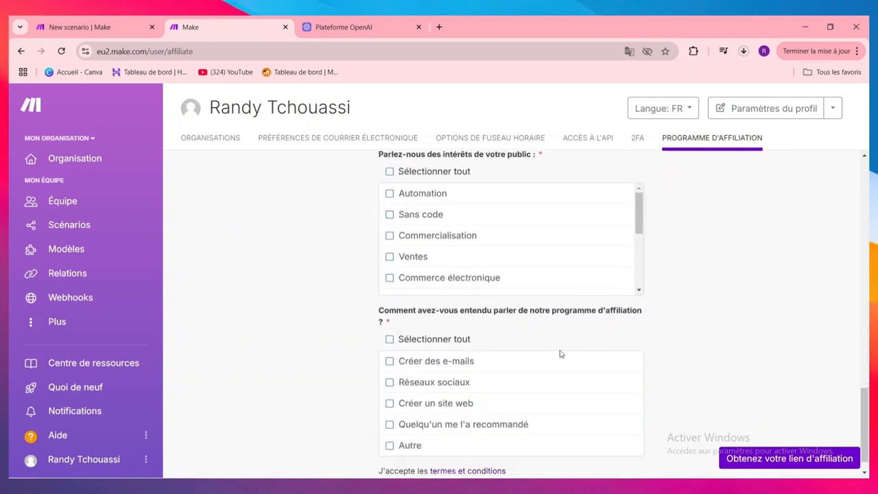
pyautogui.scroll(7, 553, 346)
pyautogui.scroll(1, 223, 255)
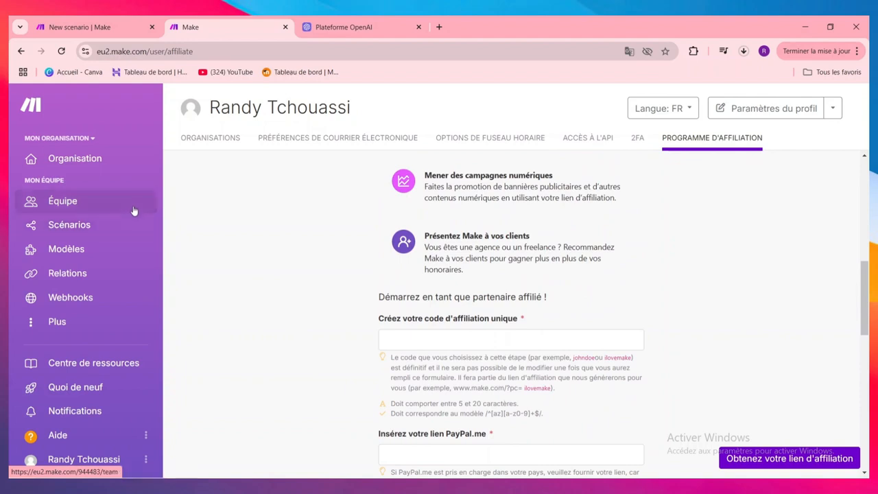